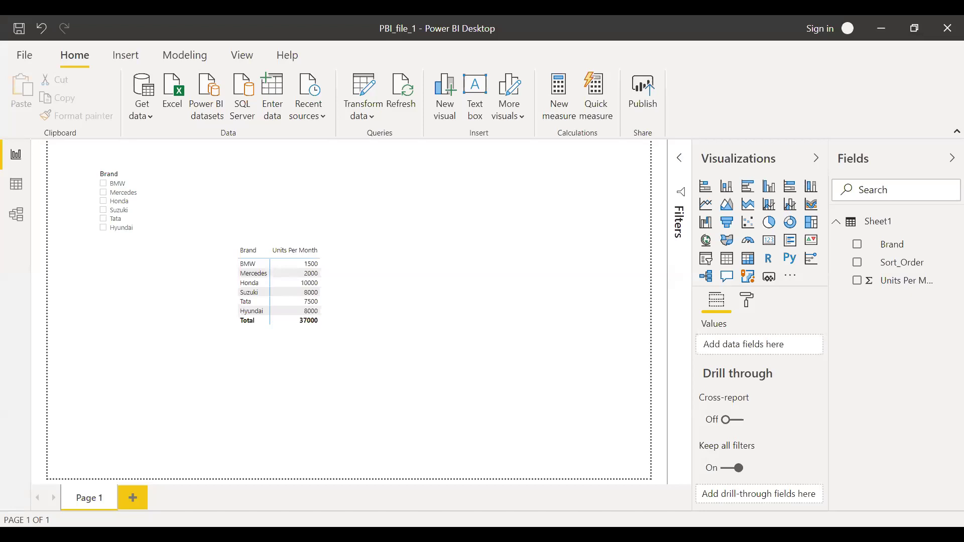
- On the brand units table, start a new measure named Overall beginning with CALCULATE
{"action": "left_click", "coordinate": [354, 256]}
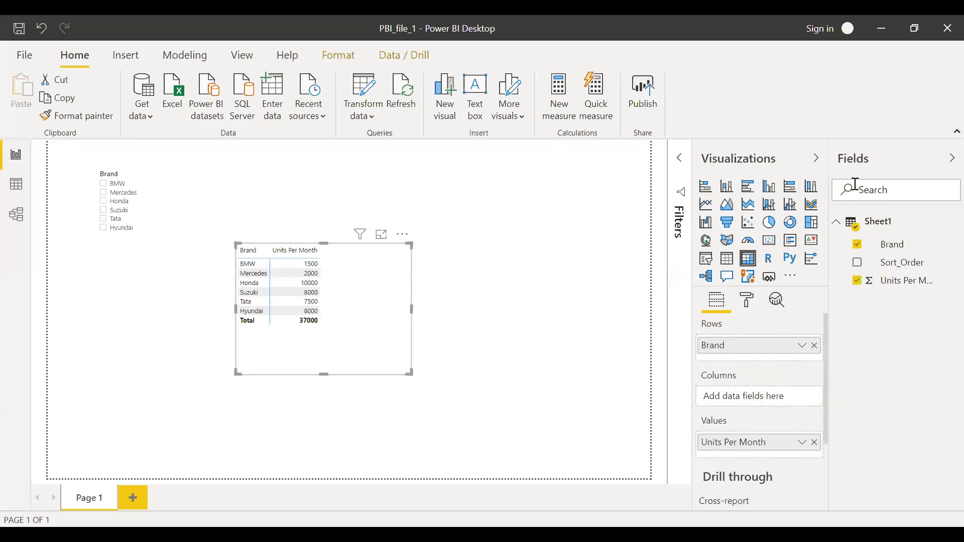
{"action": "left_click", "coordinate": [565, 115]}
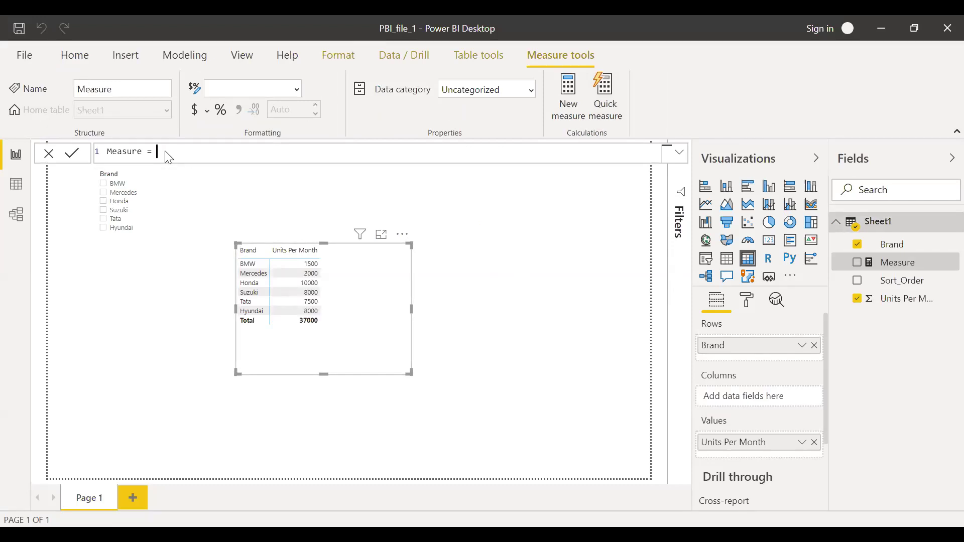
{"action": "left_click_drag", "start_coordinate": [158, 153], "coordinate": [109, 154]}
{"action": "type", "text": "AVER"}
{"action": "key", "text": "BackSpace"}
{"action": "key", "text": "BackSpace"}
{"action": "key", "text": "BackSpace"}
{"action": "key", "text": "BackSpace"}
{"action": "type", "text": "Overall = cal"}
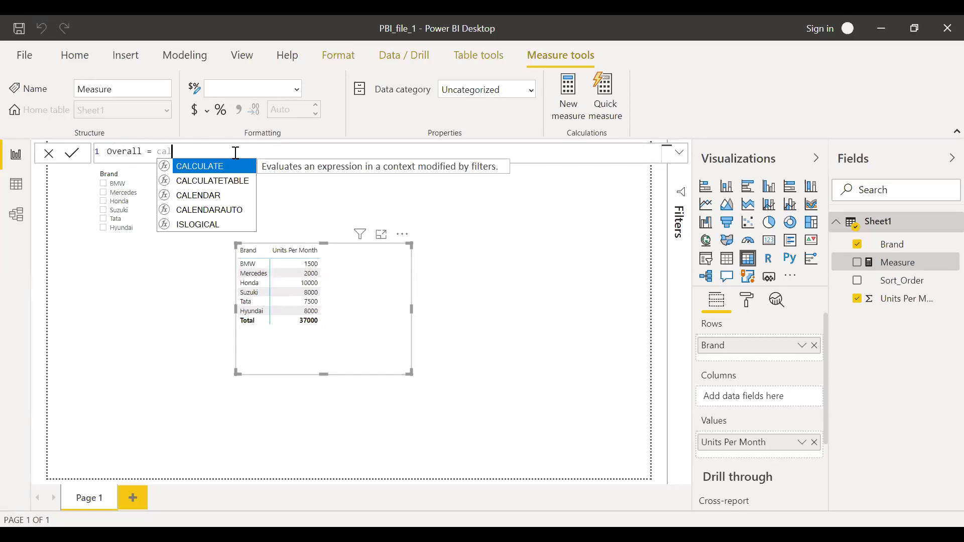
- Complete Overall as CALCULATE(SUM(Sheet1[Units Per Month]),ALLCROSSFILTERED(Sheet1)) and commit it
{"action": "key", "text": "Tab"}
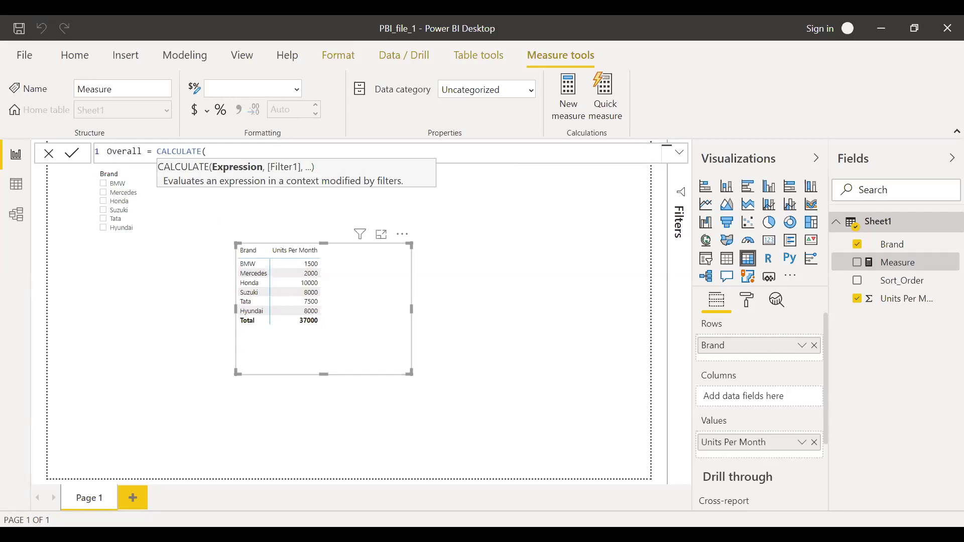
{"action": "type", "text": "sum"}
{"action": "key", "text": "Tab"}
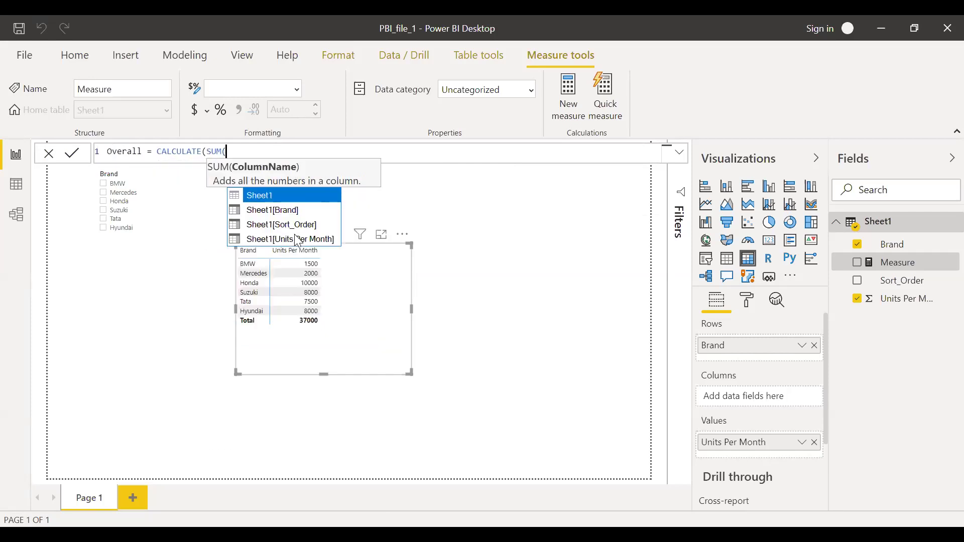
{"action": "type", "text": "un"}
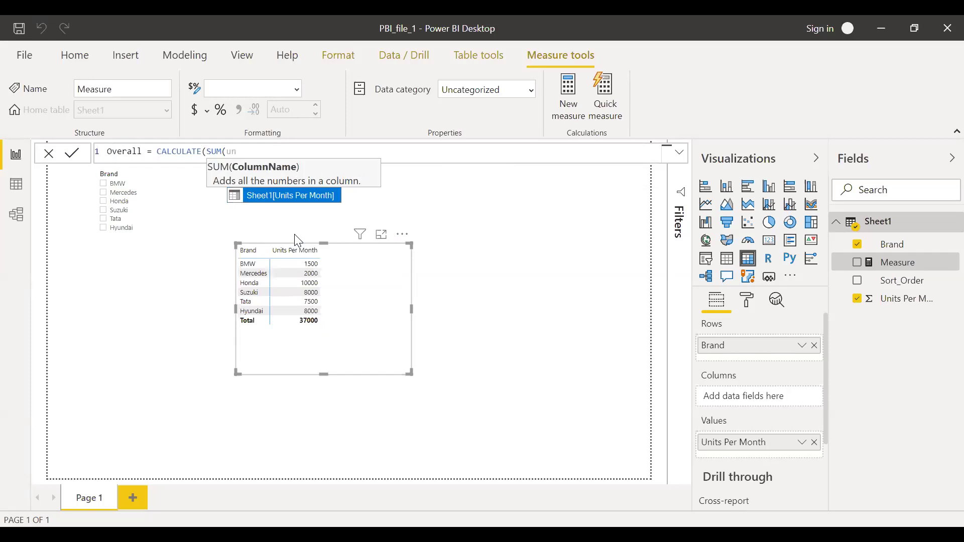
{"action": "key", "text": "Tab"}
{"action": "type", "text": ")"}
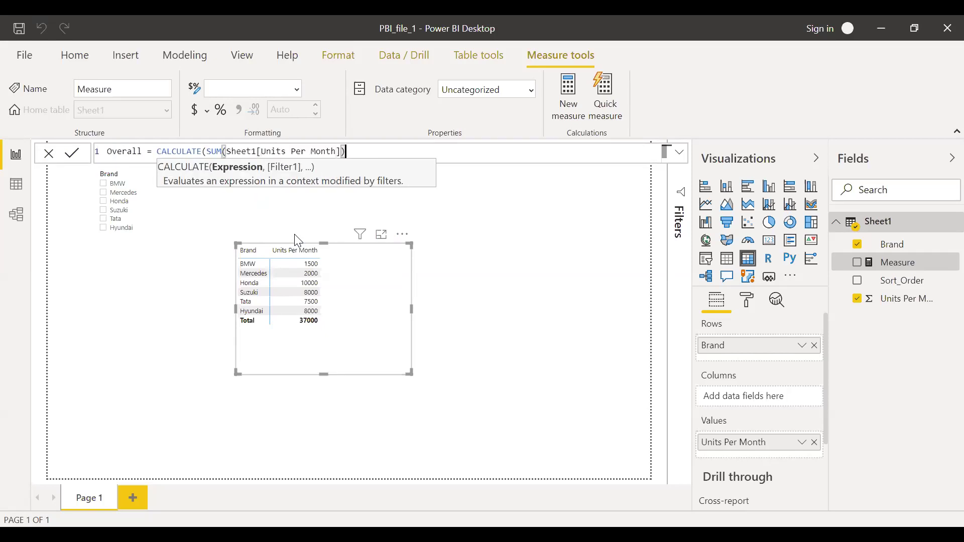
{"action": "type", "text": ", "}
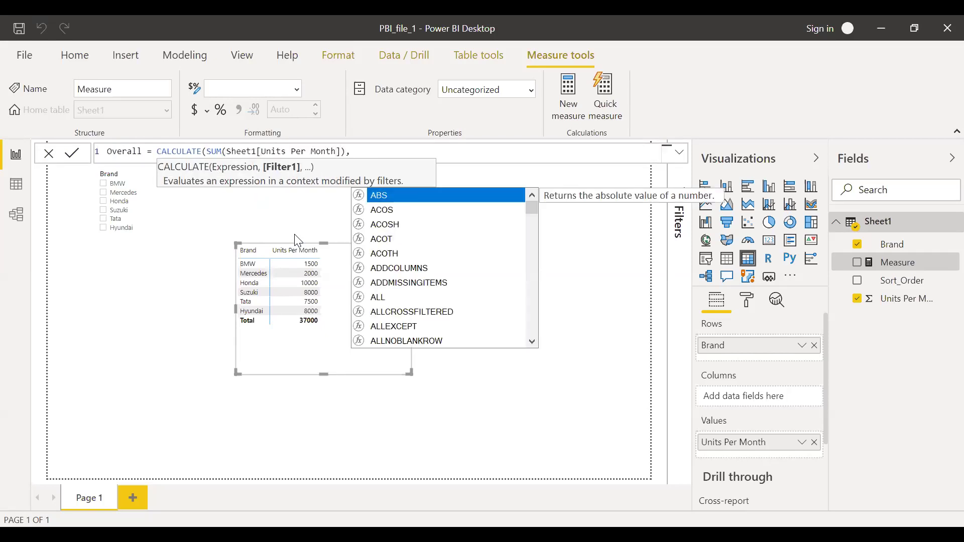
{"action": "type", "text": "all"}
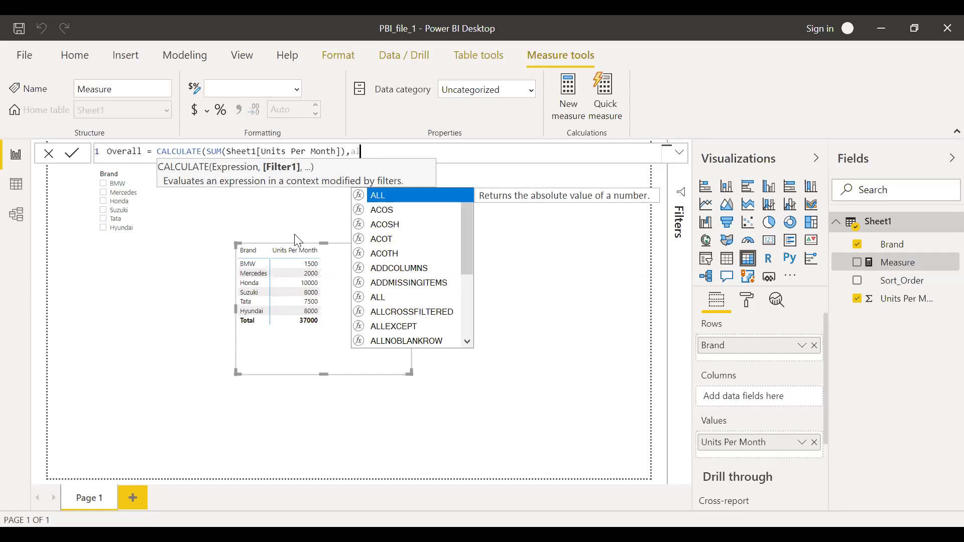
{"action": "key", "text": "Down"}
{"action": "key", "text": "Tab"}
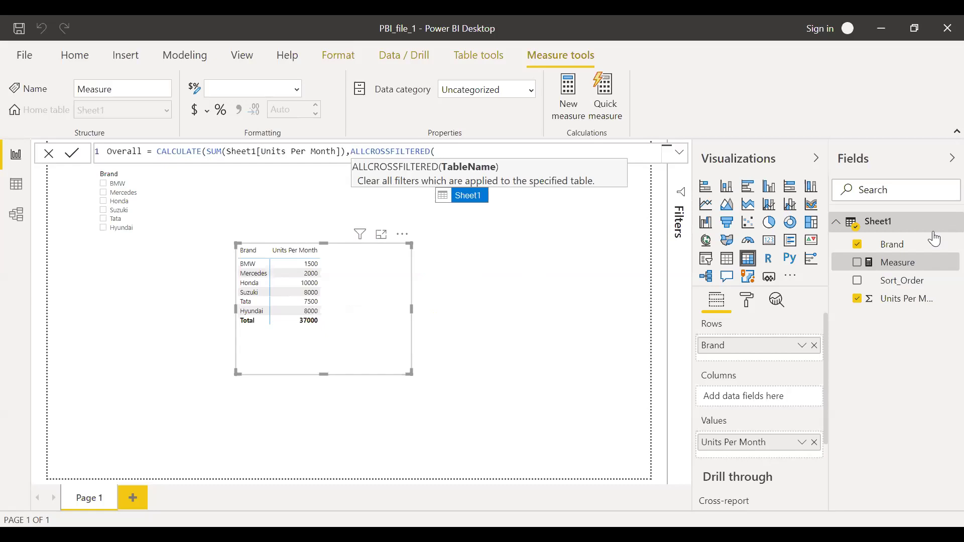
{"action": "key", "text": "Tab"}
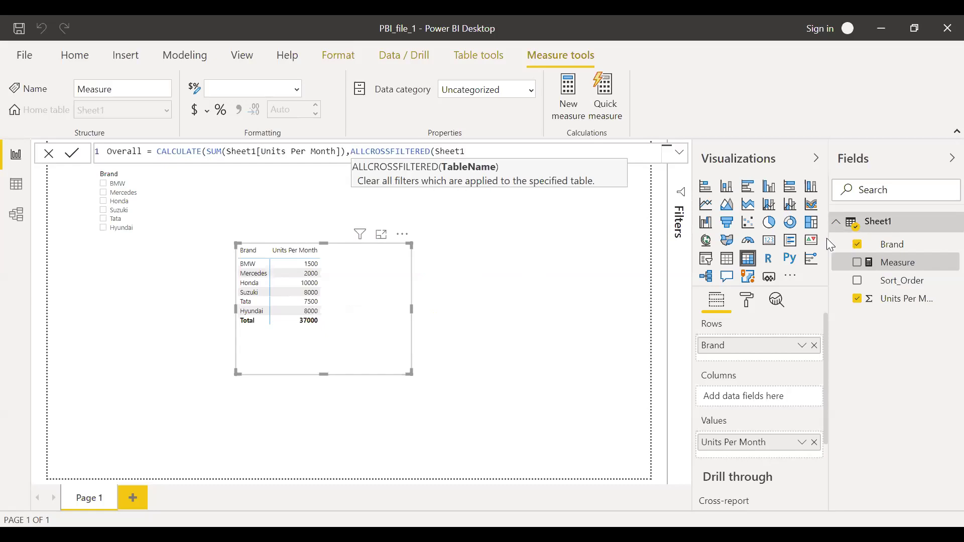
{"action": "type", "text": "))"}
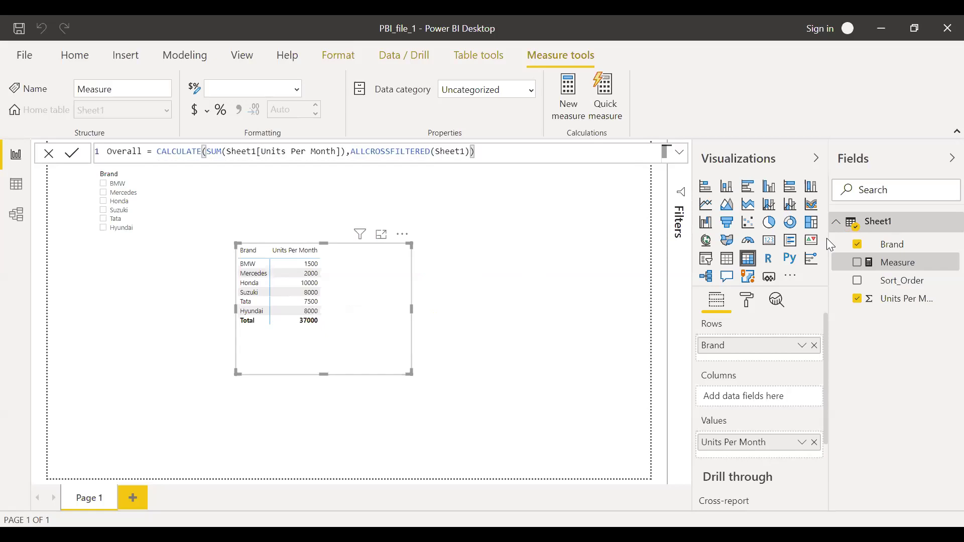
{"action": "key", "text": "Return"}
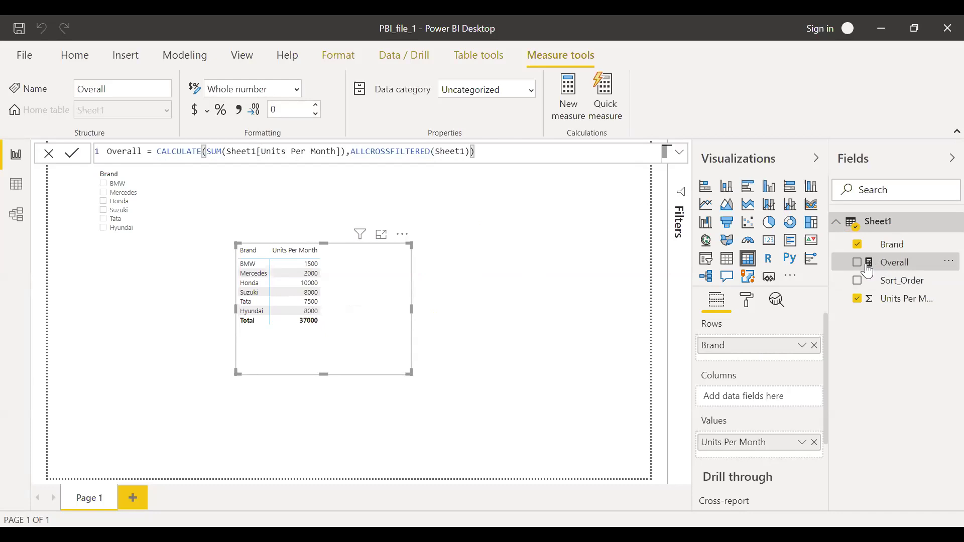
- Add Overall to the table's values and confirm it stays 37000 with BMW filtered, then clear the filter
{"action": "left_click_drag", "start_coordinate": [887, 271], "coordinate": [758, 456]}
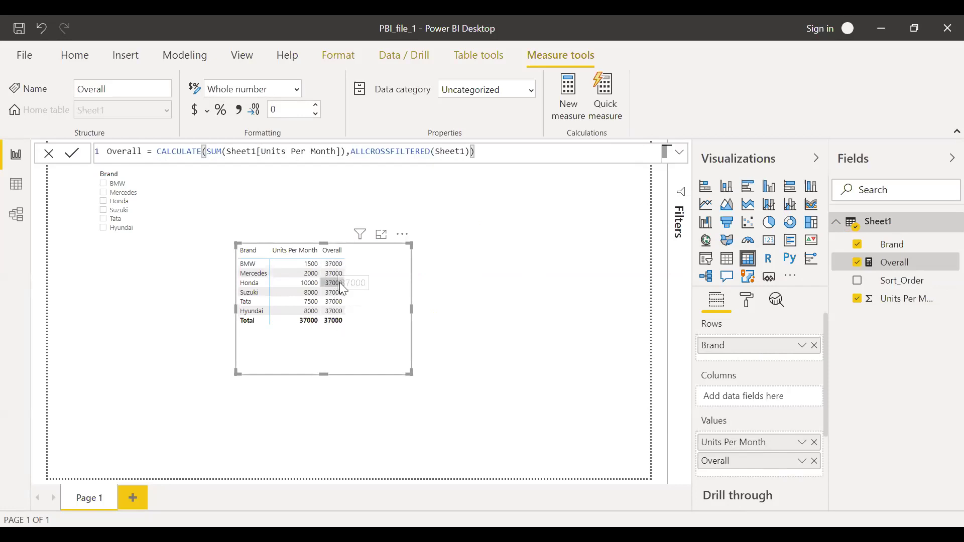
{"action": "left_click", "coordinate": [105, 184]}
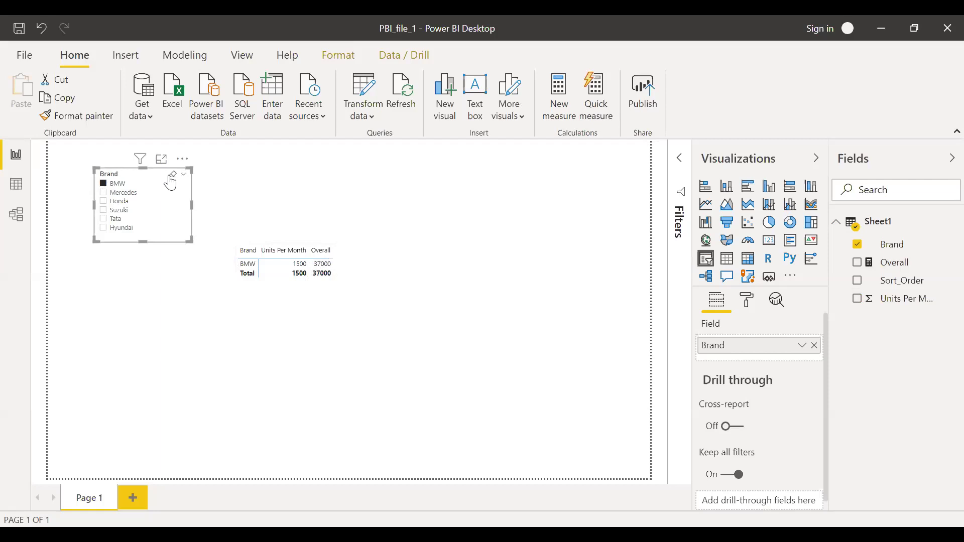
{"action": "left_click", "coordinate": [173, 175]}
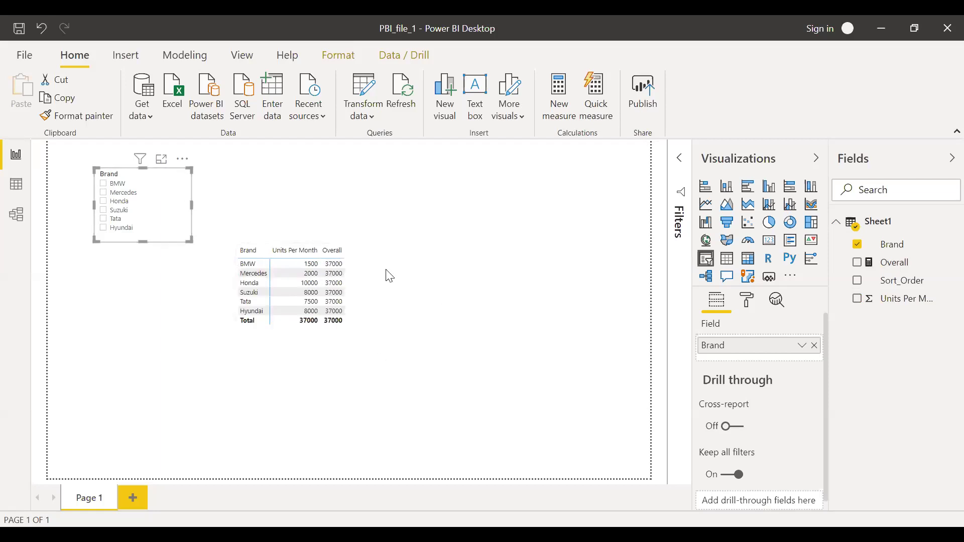
{"action": "left_click", "coordinate": [376, 256]}
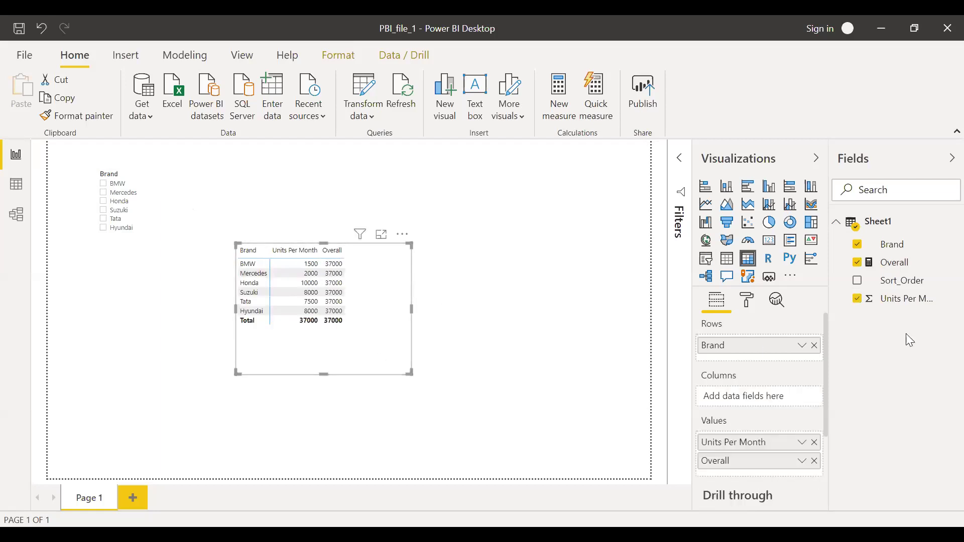
- Create %Contribution = SUM(Sheet1[Units Per Month])/[Overall] and add it as a table column
{"action": "left_click", "coordinate": [568, 112]}
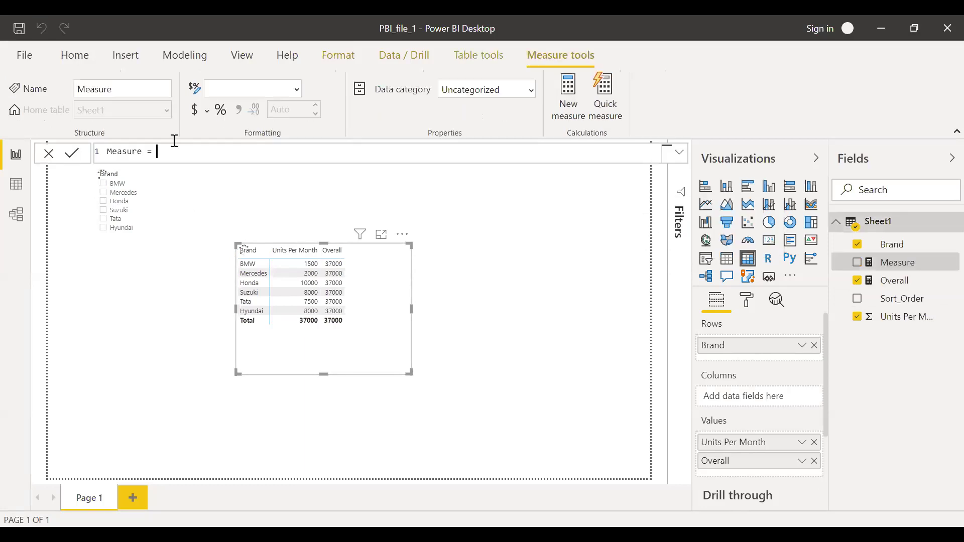
{"action": "left_click_drag", "start_coordinate": [147, 150], "coordinate": [98, 151]}
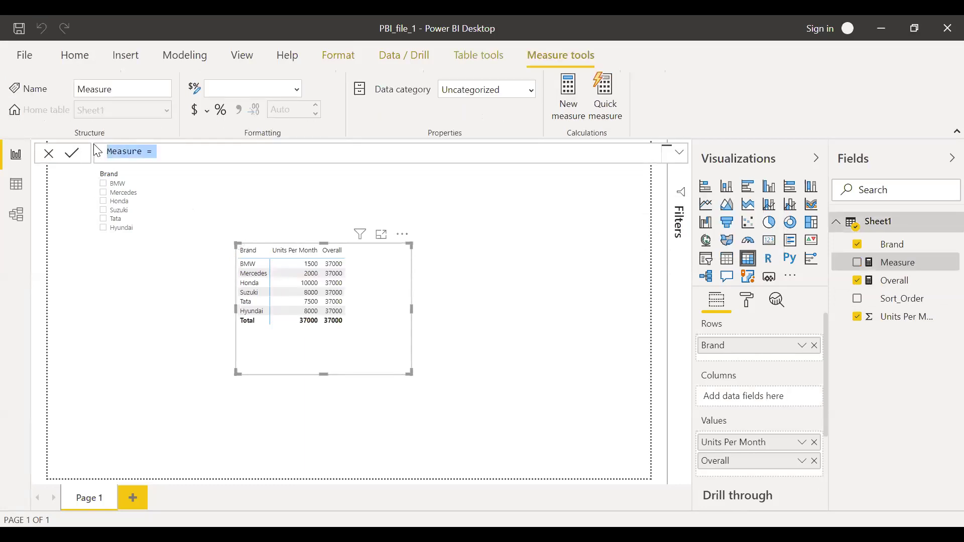
{"action": "type", "text": "%Co"}
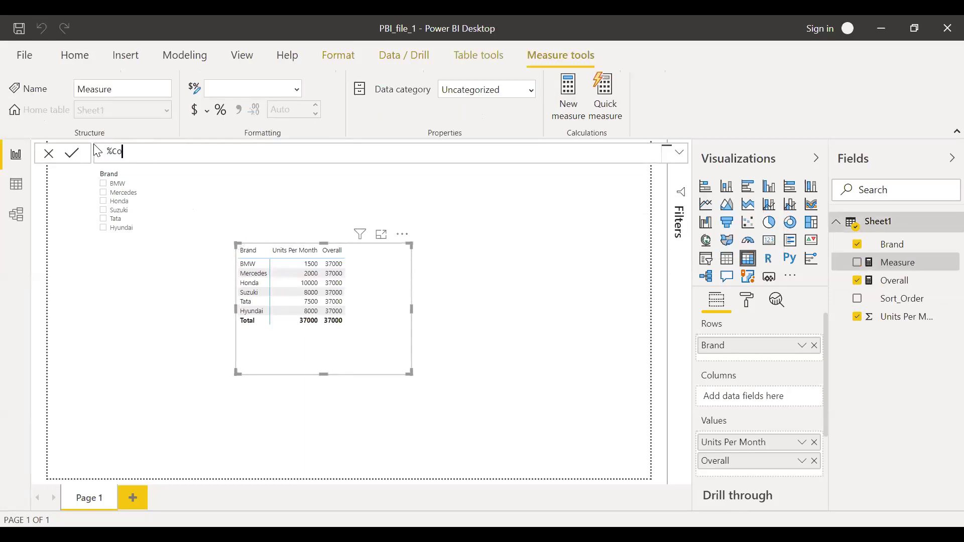
{"action": "type", "text": "ntribution = uni"}
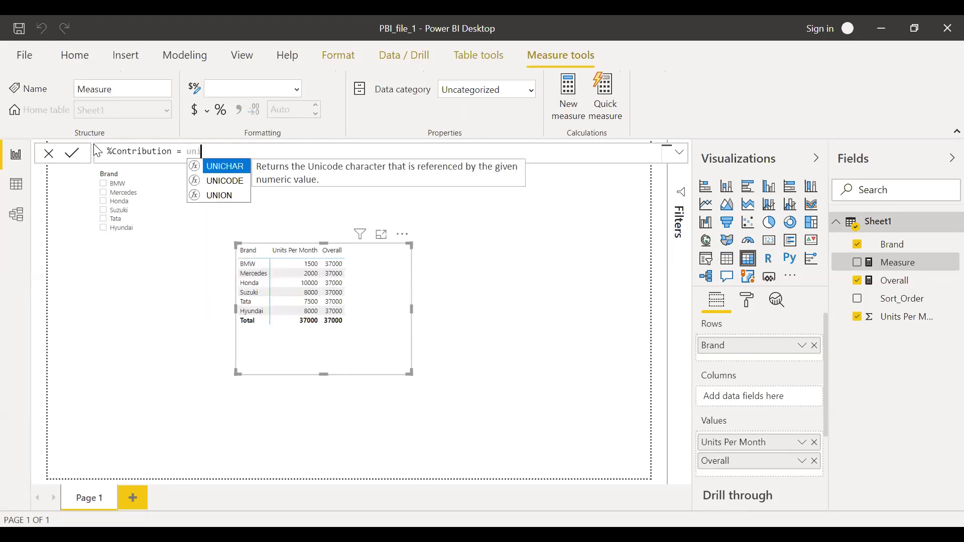
{"action": "key", "text": "BackSpace"}
{"action": "key", "text": "BackSpace"}
{"action": "key", "text": "BackSpace"}
{"action": "type", "text": "sum("}
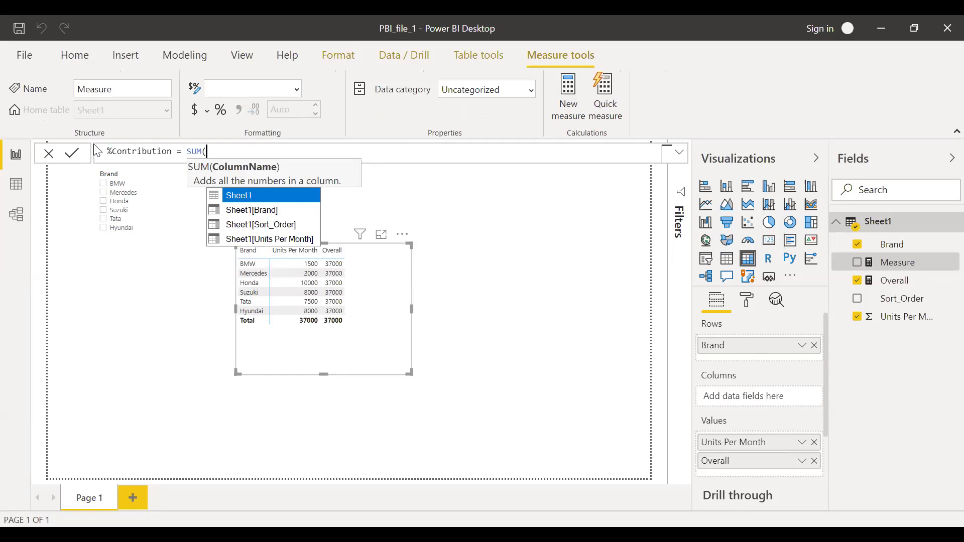
{"action": "key", "text": "Down"}
{"action": "key", "text": "Down"}
{"action": "key", "text": "Down"}
{"action": "key", "text": "Tab"}
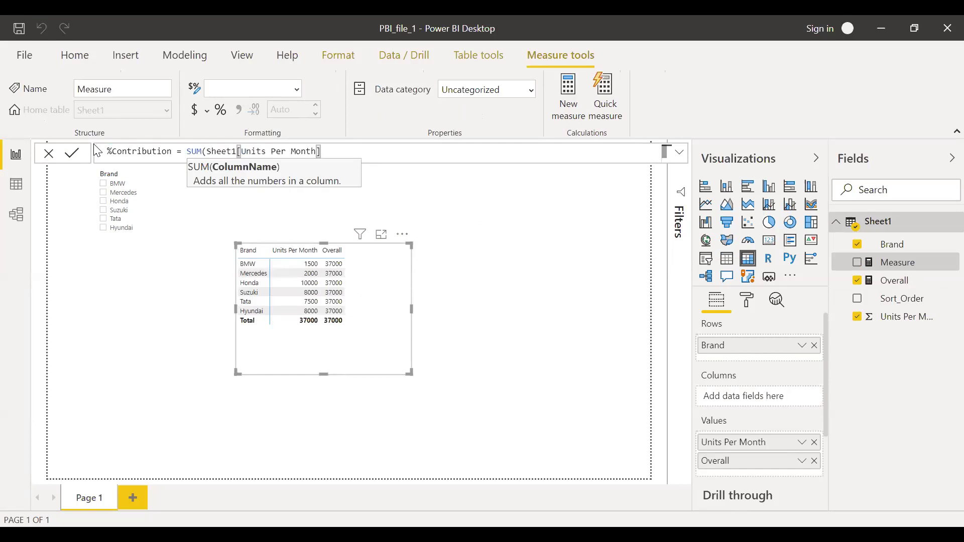
{"action": "type", "text": ")/"}
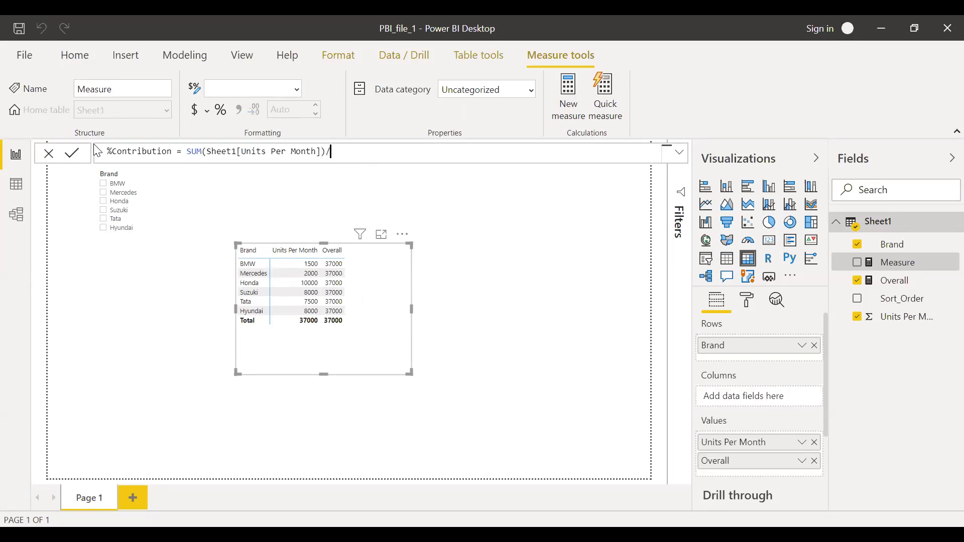
{"action": "type", "text": "[O"}
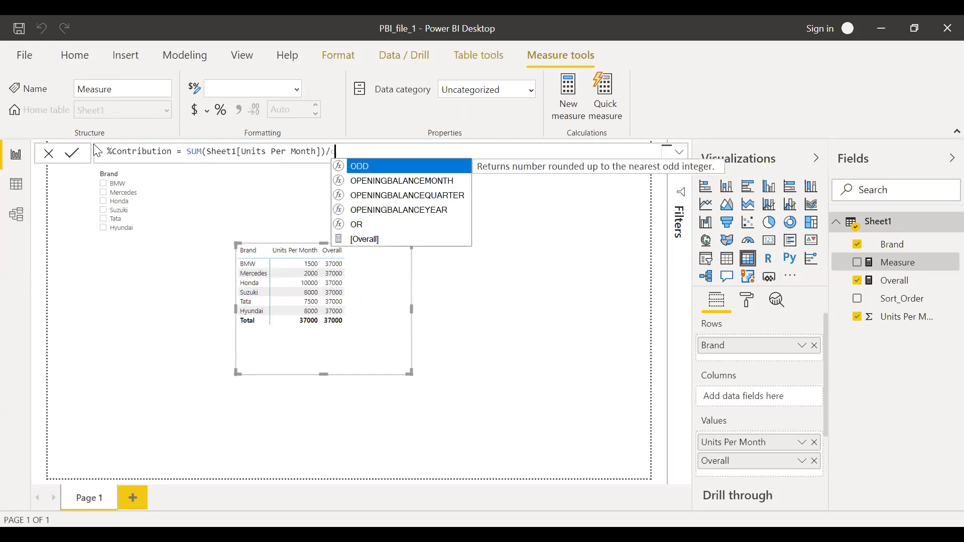
{"action": "key", "text": "Tab"}
{"action": "key", "text": "Return"}
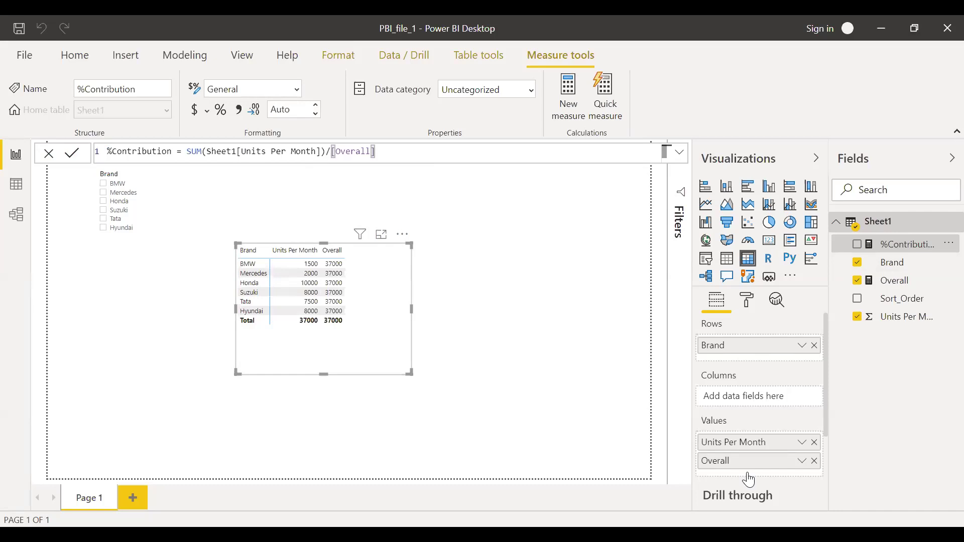
{"action": "left_click_drag", "start_coordinate": [753, 479], "coordinate": [754, 479]}
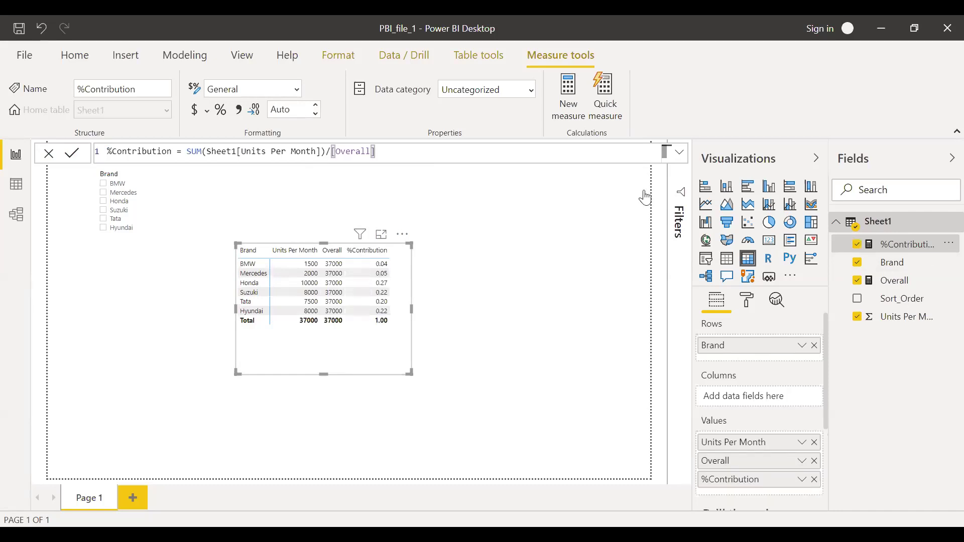
- Format %Contribution as Percentage and filter the slicer to BMW, showing 4.05%
{"action": "left_click", "coordinate": [221, 110]}
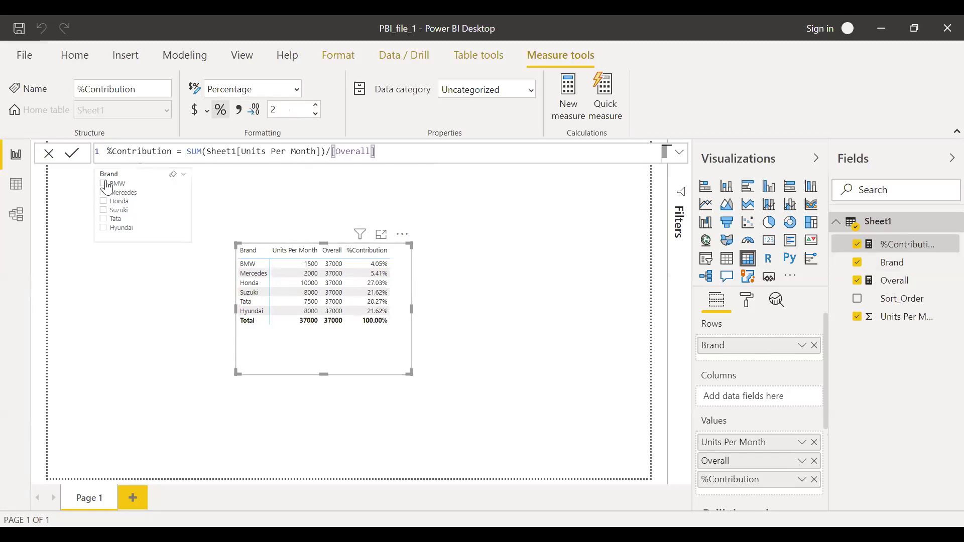
{"action": "left_click", "coordinate": [103, 184]}
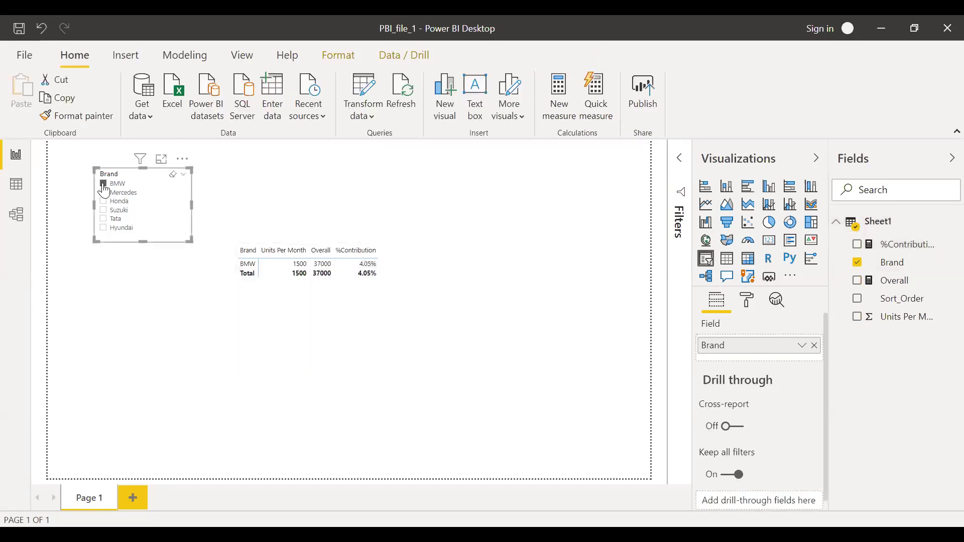
- Clear the BMW filter, remove the Overall column, and shrink the table to fit its columns
{"action": "left_click", "coordinate": [173, 176]}
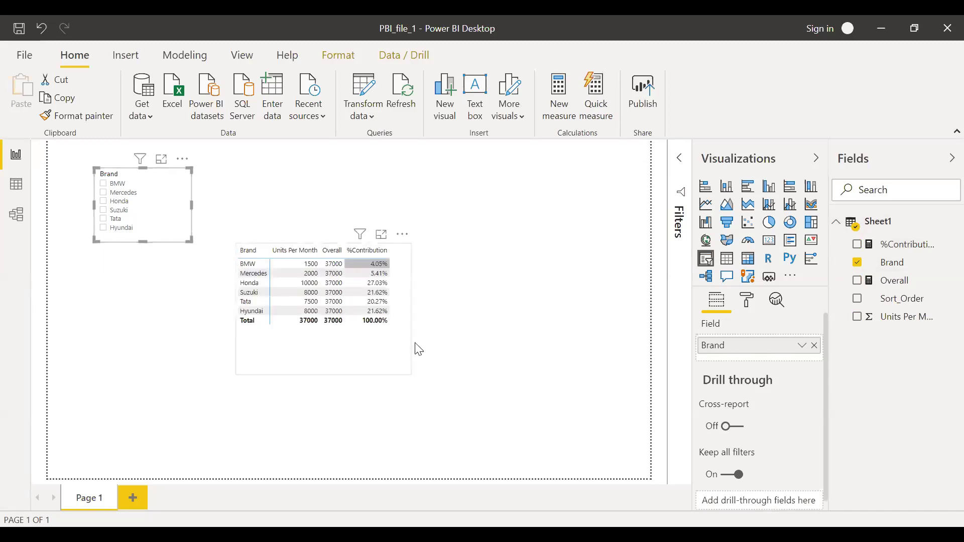
{"action": "left_click", "coordinate": [385, 350]}
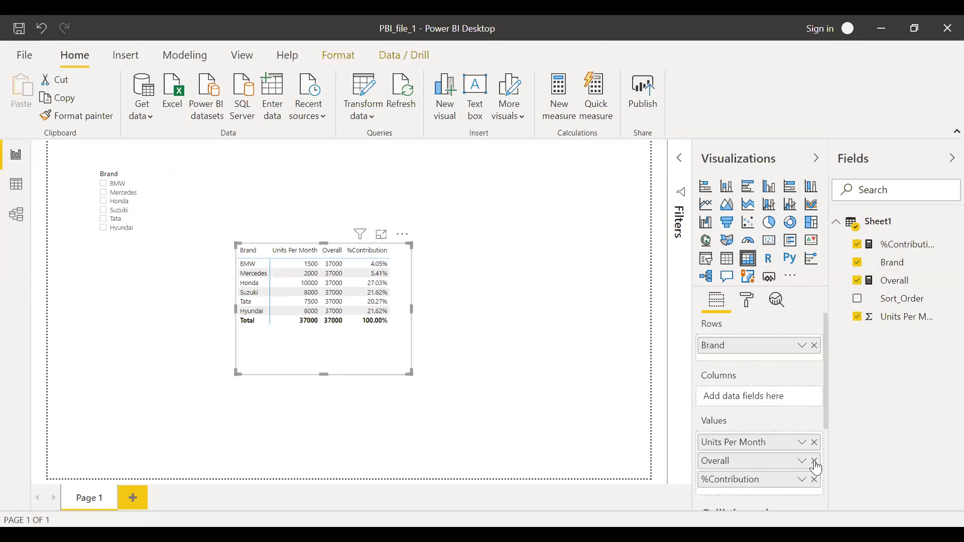
{"action": "left_click", "coordinate": [815, 460]}
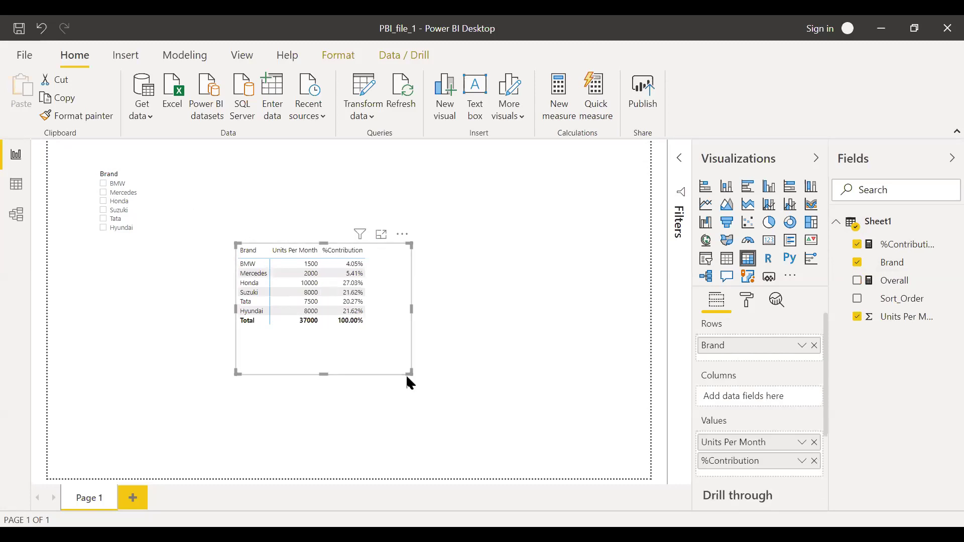
{"action": "left_click_drag", "start_coordinate": [410, 373], "coordinate": [370, 339]}
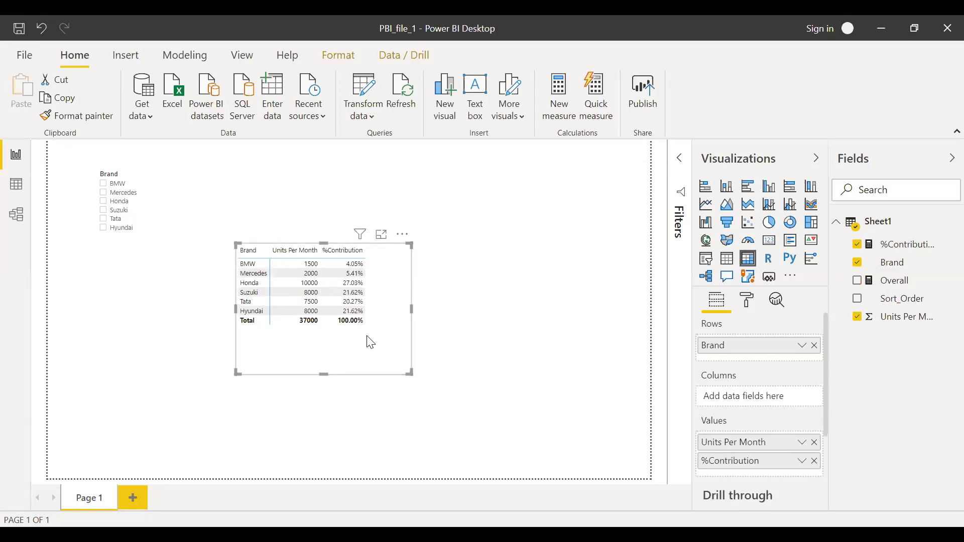
{"action": "left_click", "coordinate": [415, 333]}
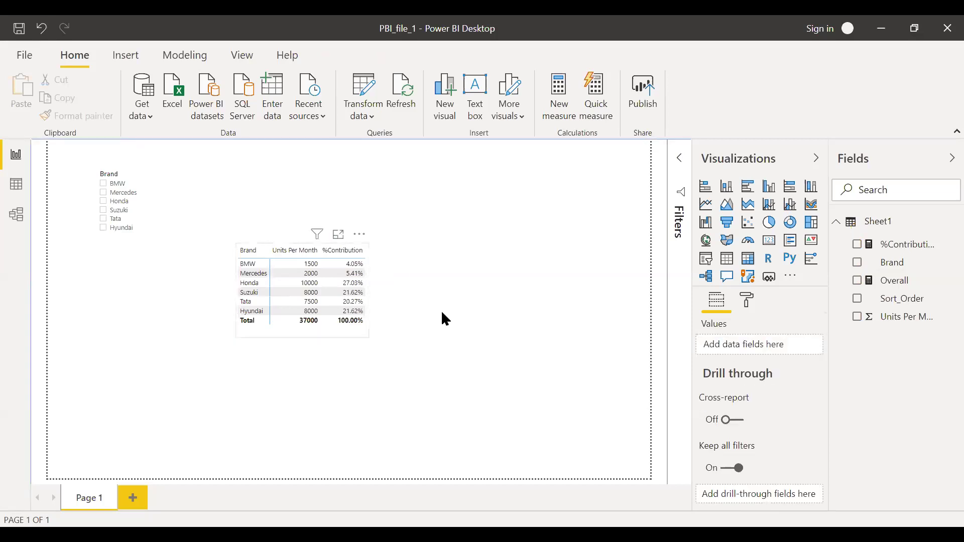